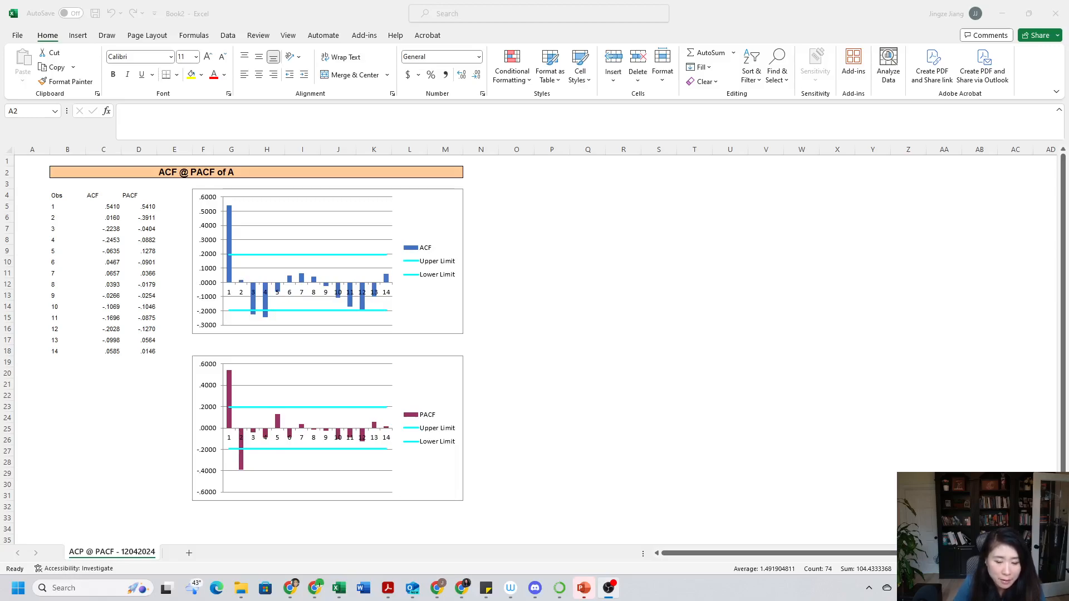
# - Label the ACF chart with MA(3) in cell N8 beside it
pyautogui.click(522, 217)
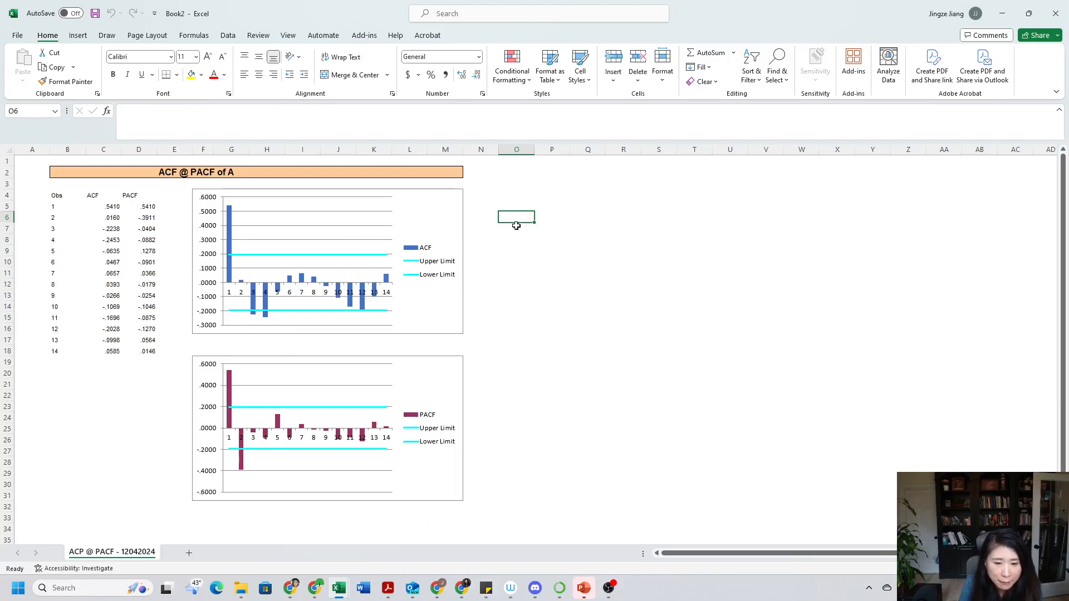
pyautogui.click(490, 244)
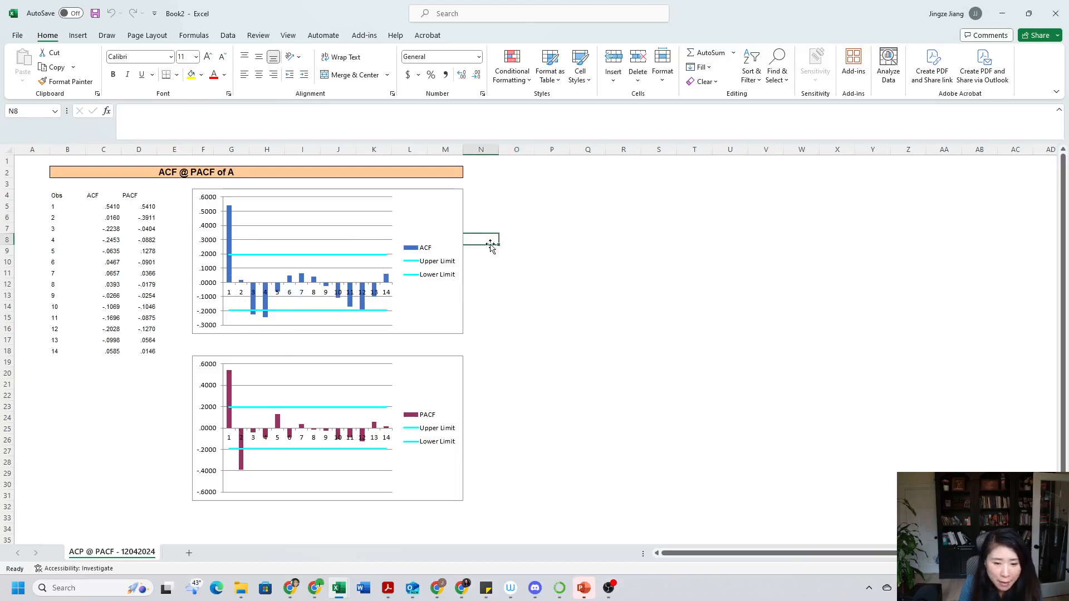
pyautogui.doubleClick(490, 244)
pyautogui.write('ma')
pyautogui.press('BackSpace')
pyautogui.press('BackSpace')
pyautogui.press('capslock')
pyautogui.write('MA(3')
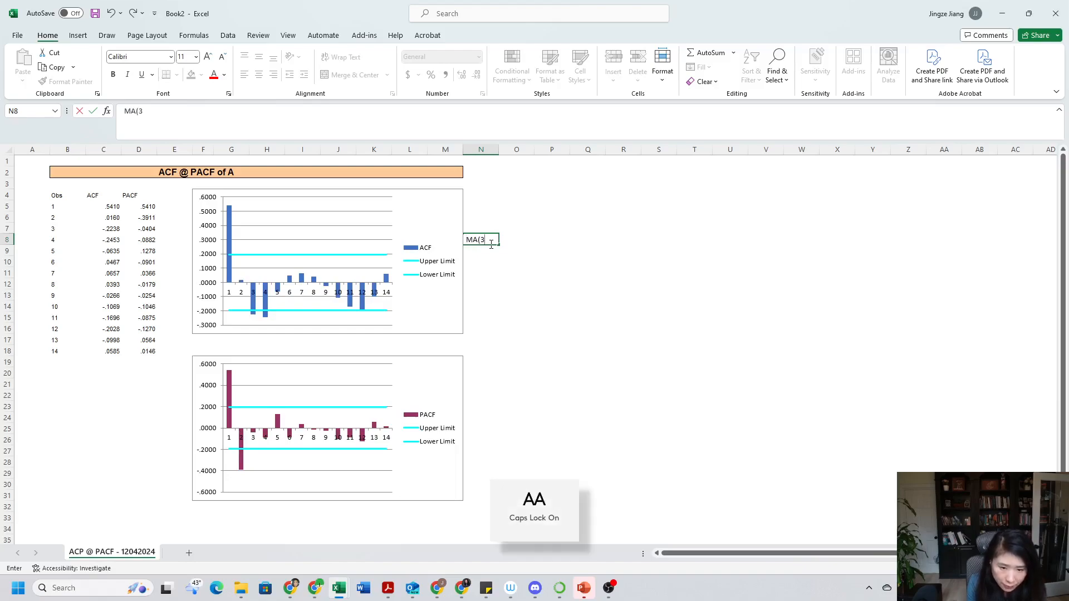
pyautogui.write(')')
pyautogui.click(446, 371)
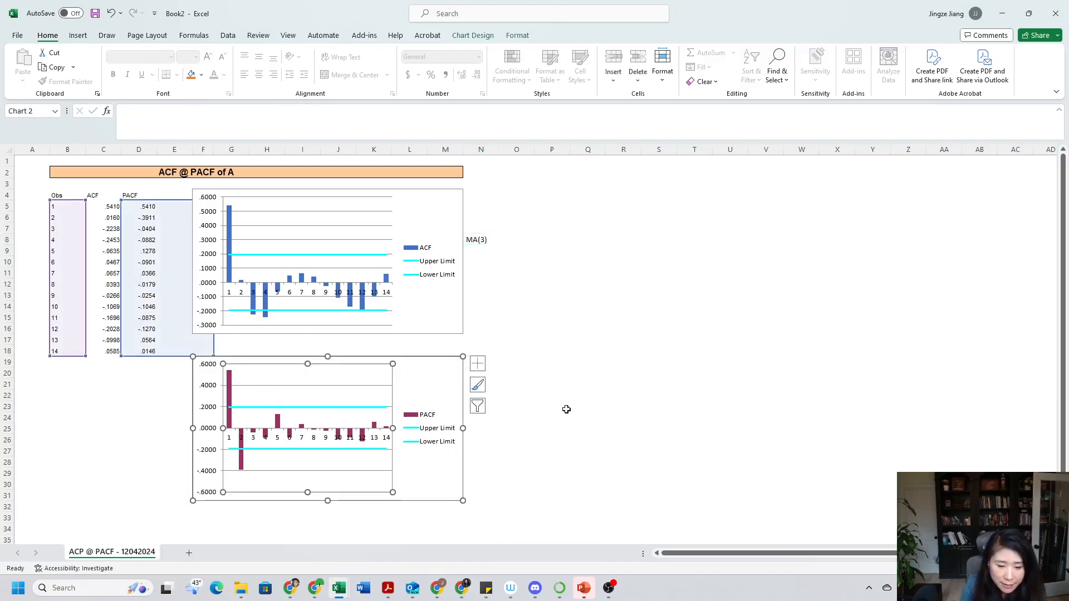
# - Label the PACF chart with AR(2) in cell N24 beside it
pyautogui.click(520, 411)
pyautogui.click(486, 417)
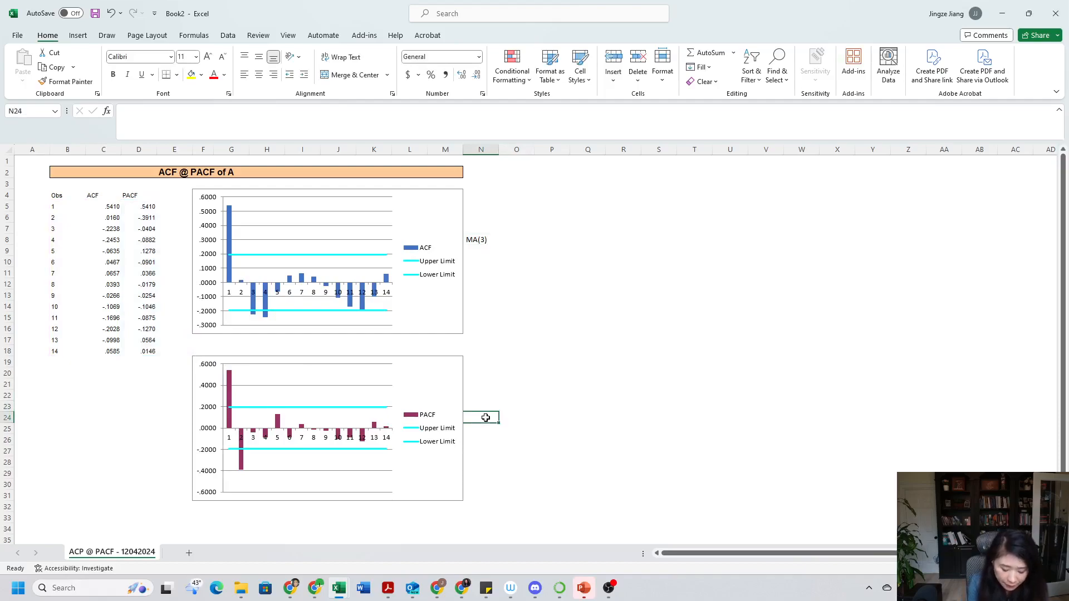
pyautogui.write('AR(2')
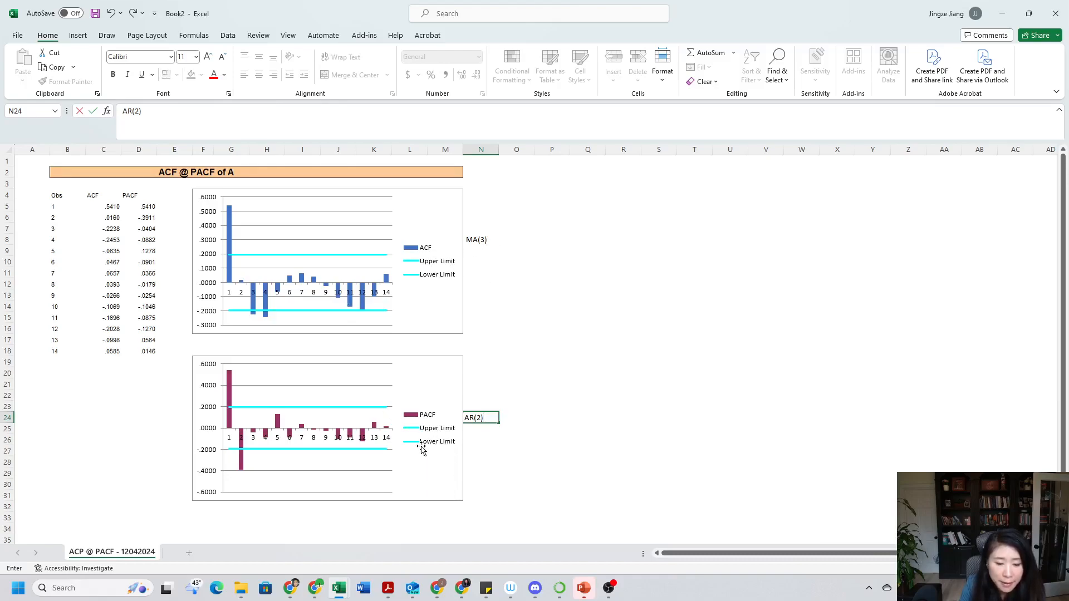
pyautogui.click(557, 383)
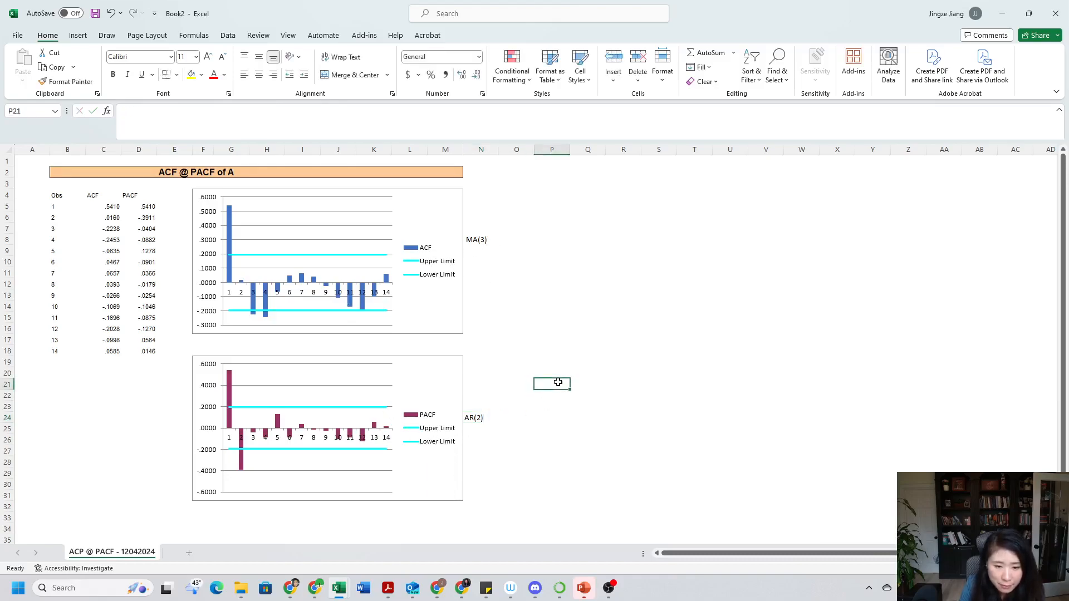
pyautogui.click(483, 239)
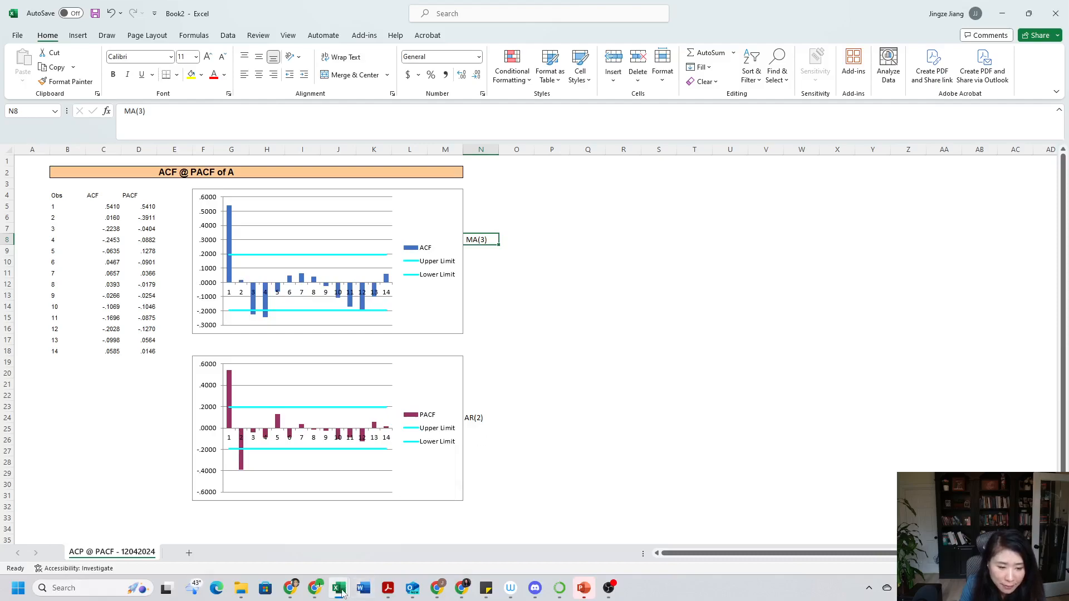
# - Switch to the computer lab exercise PDF and examine Question 1 part c on model estimation, four-quarter forecasting and RMSE
pyautogui.click(391, 589)
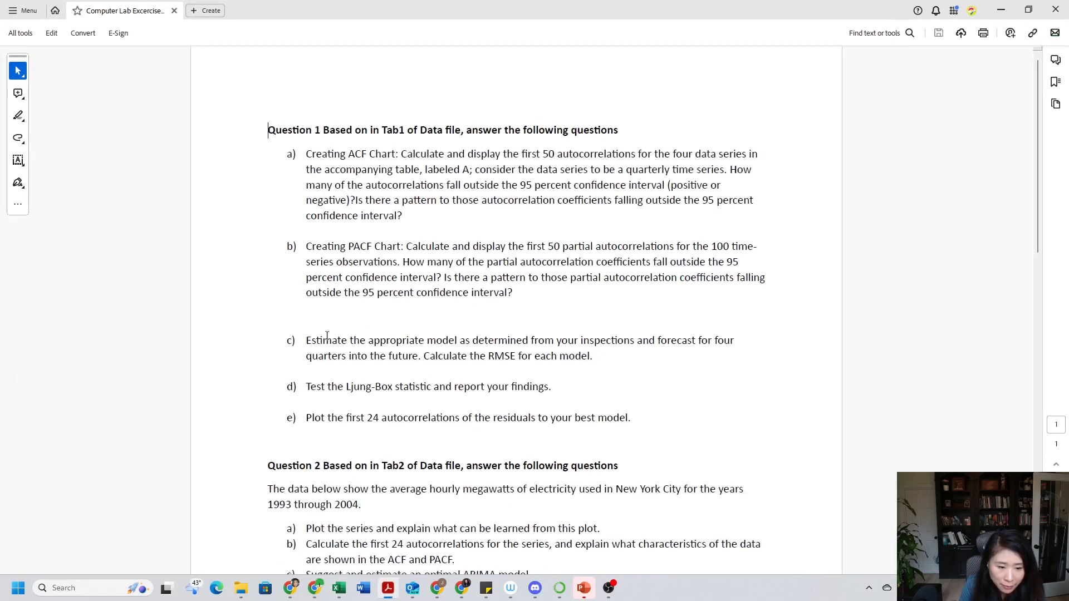
pyautogui.moveTo(306, 341); pyautogui.dragTo(625, 353)
pyautogui.click(421, 352)
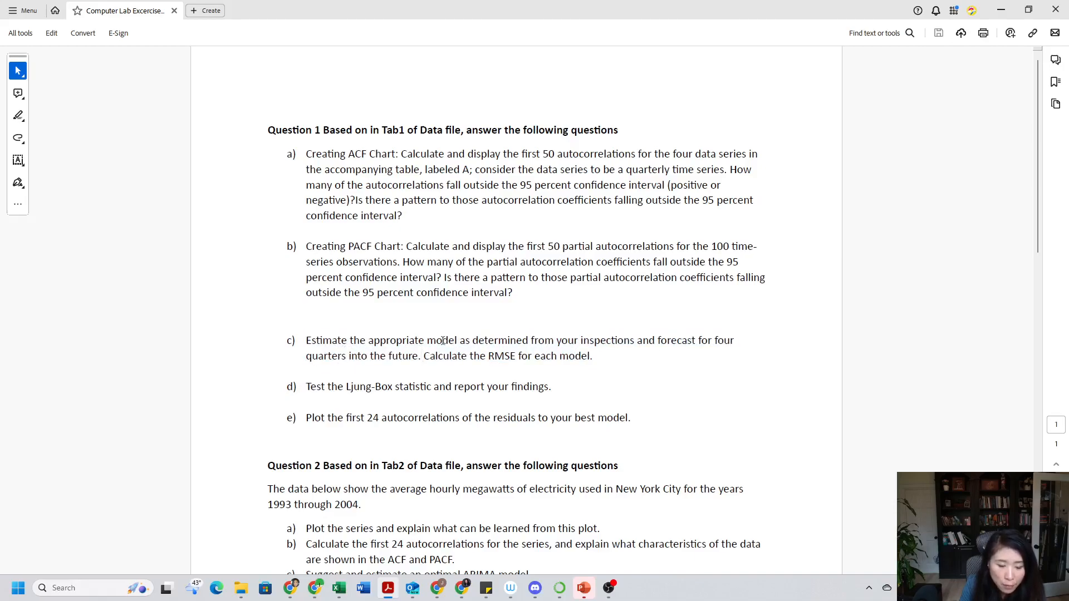
pyautogui.moveTo(424, 358); pyautogui.dragTo(532, 357)
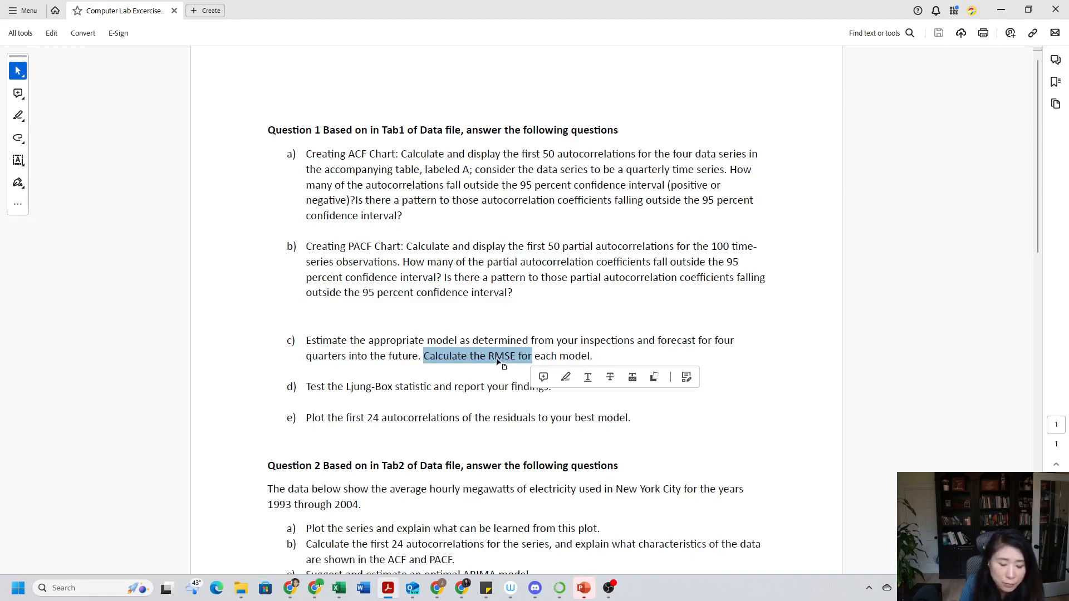
pyautogui.click(536, 363)
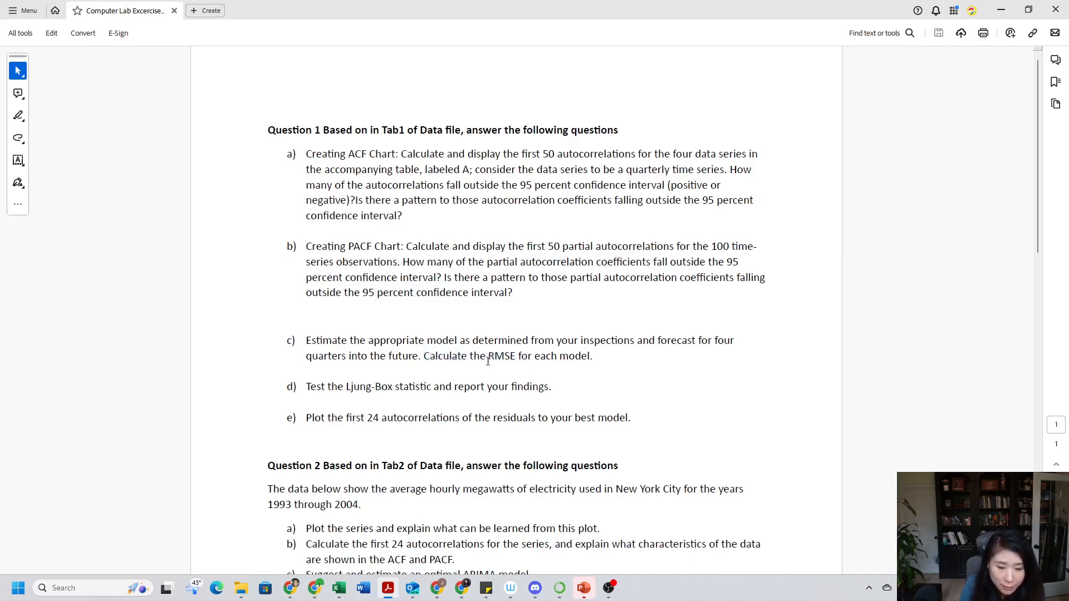
pyautogui.moveTo(489, 358); pyautogui.dragTo(513, 360)
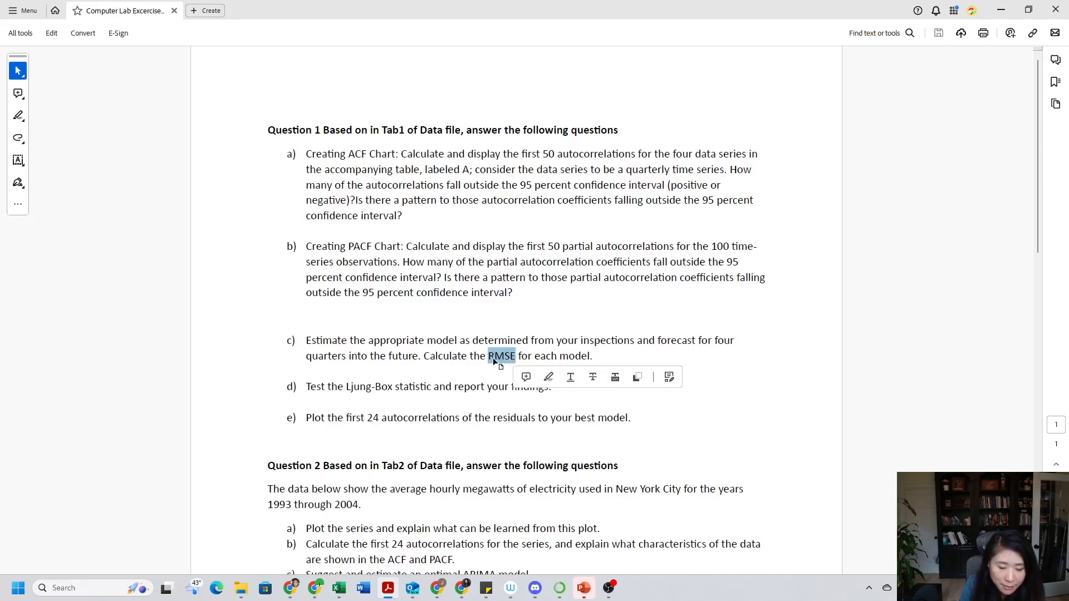
pyautogui.click(494, 362)
pyautogui.moveTo(489, 358); pyautogui.dragTo(515, 358)
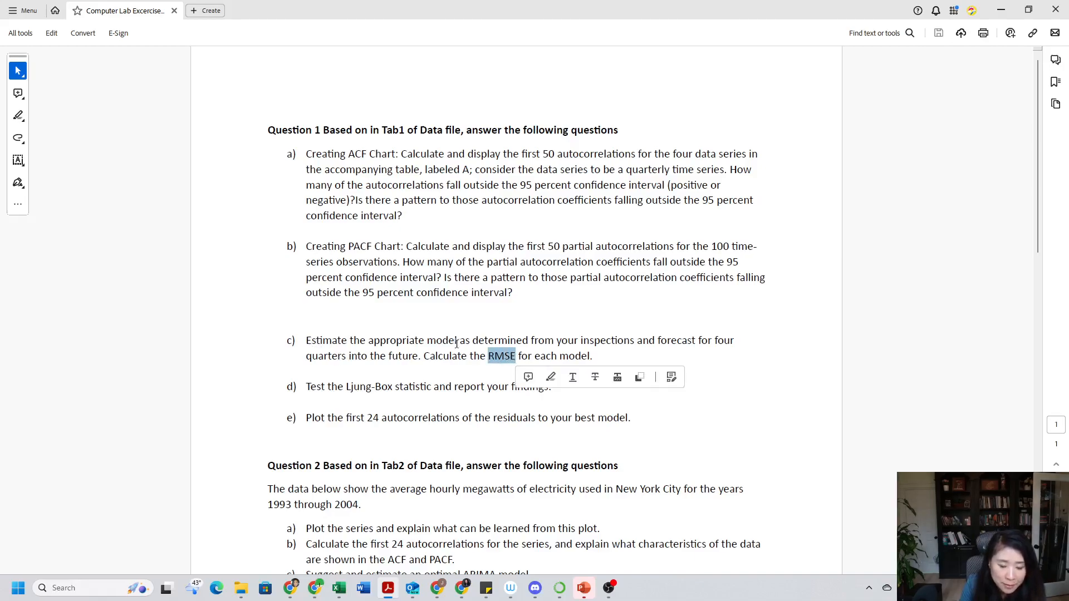
# - Switch to the Data workbook and start a ForecastX forecast on series A in cells A1:A101 of the Question 1 sheet
pyautogui.moveTo(339, 588)
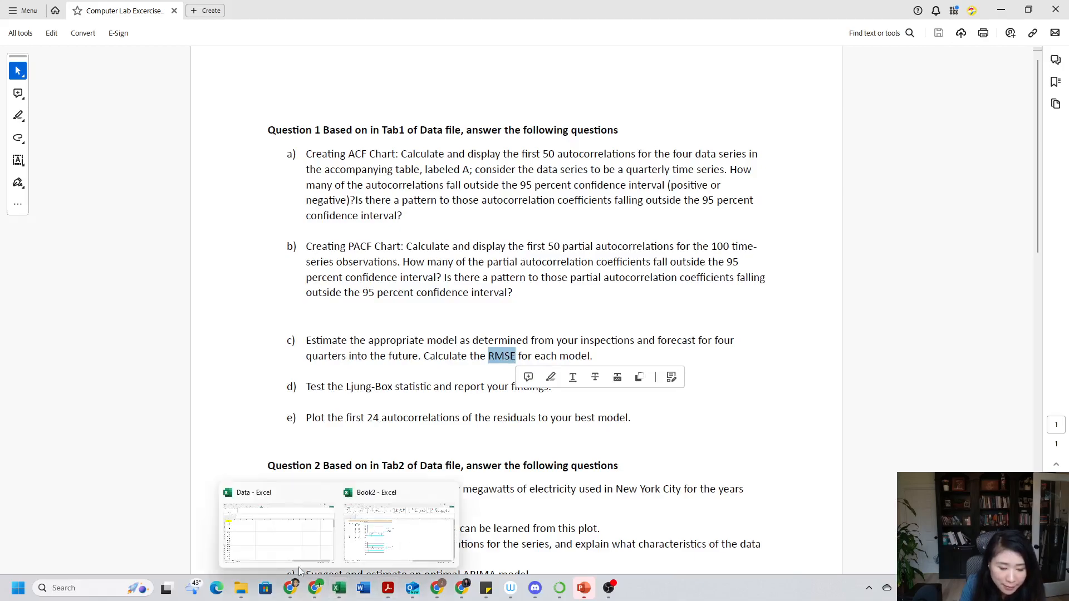
pyautogui.click(277, 512)
pyautogui.moveTo(52, 170); pyautogui.dragTo(54, 515)
pyautogui.scroll(20, 138, 396)
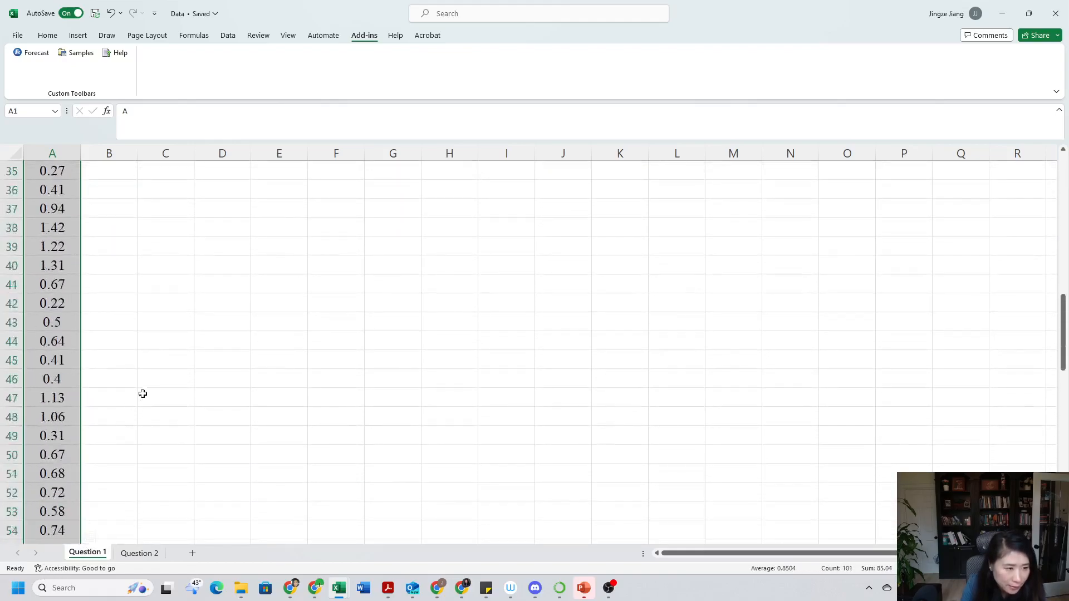
pyautogui.click(47, 35)
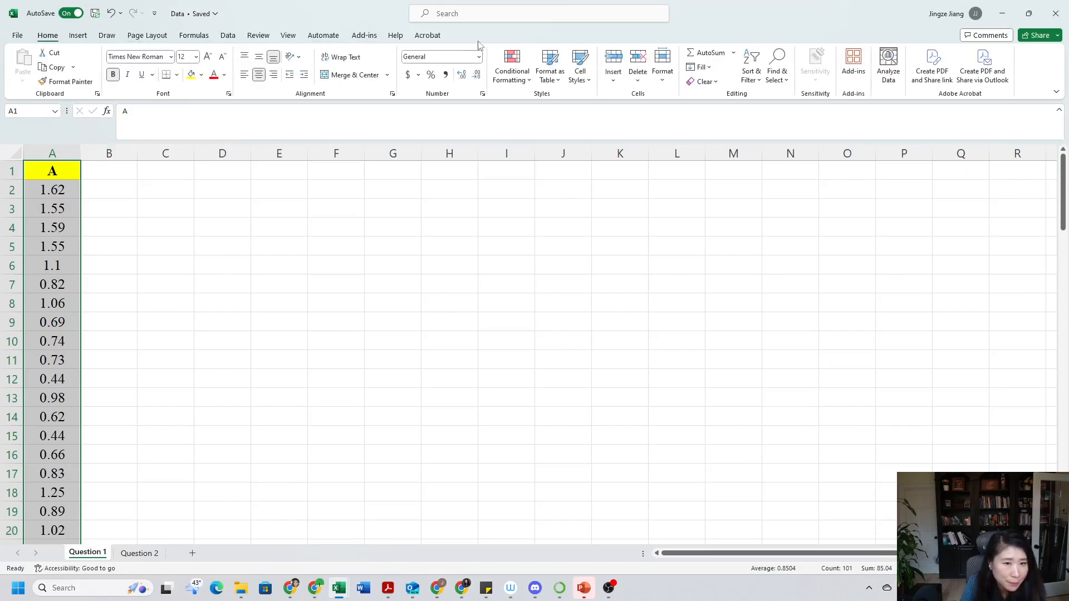
pyautogui.click(364, 37)
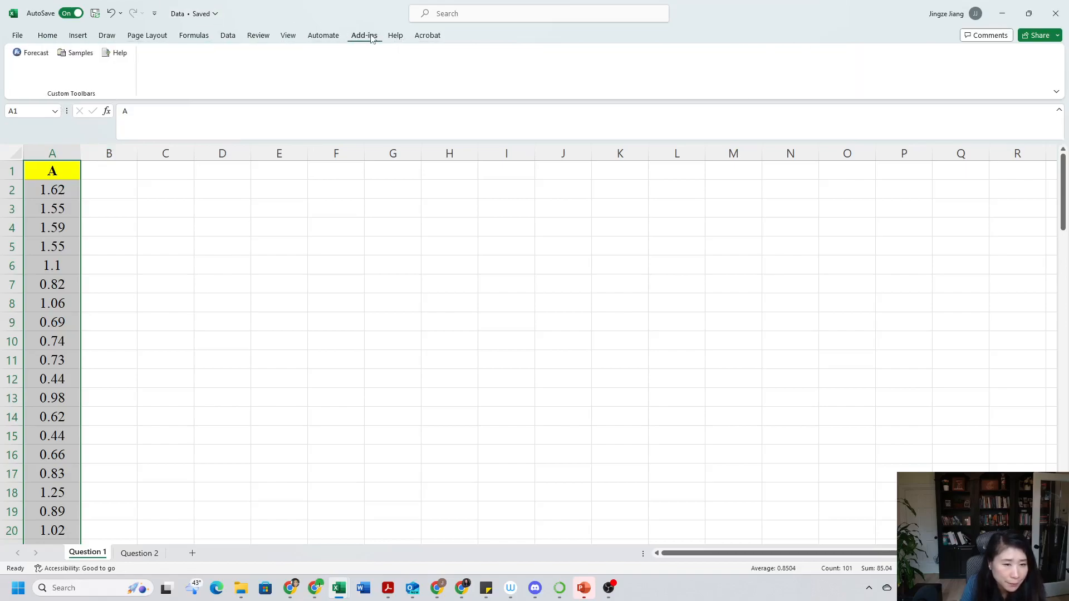
pyautogui.click(30, 56)
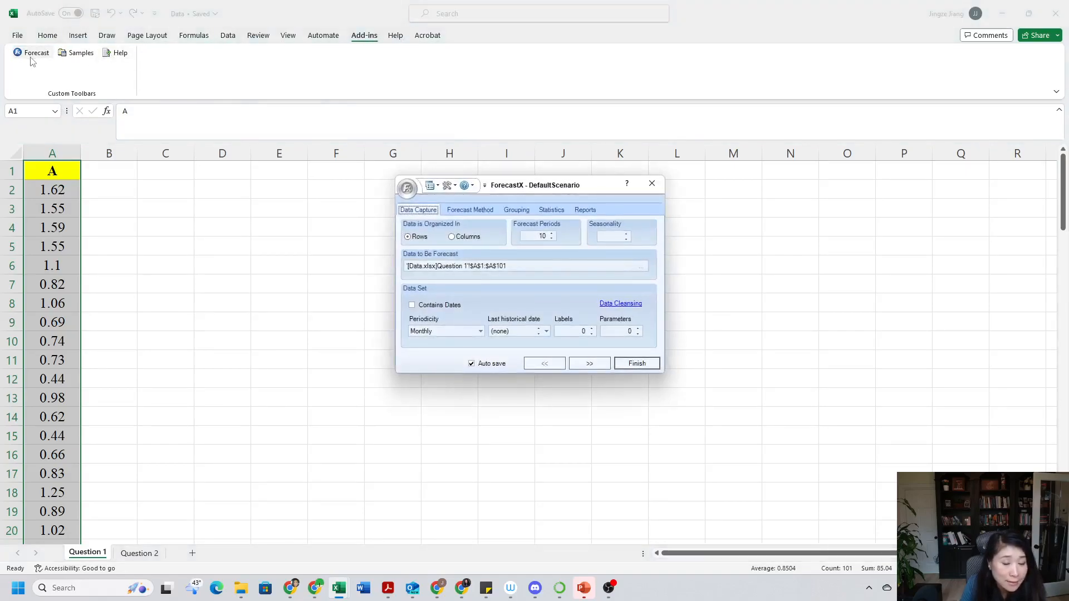
# - Set the forecast data to be organized in columns with 1 label, quarterly periodicity and 4 forecast periods
pyautogui.click(452, 238)
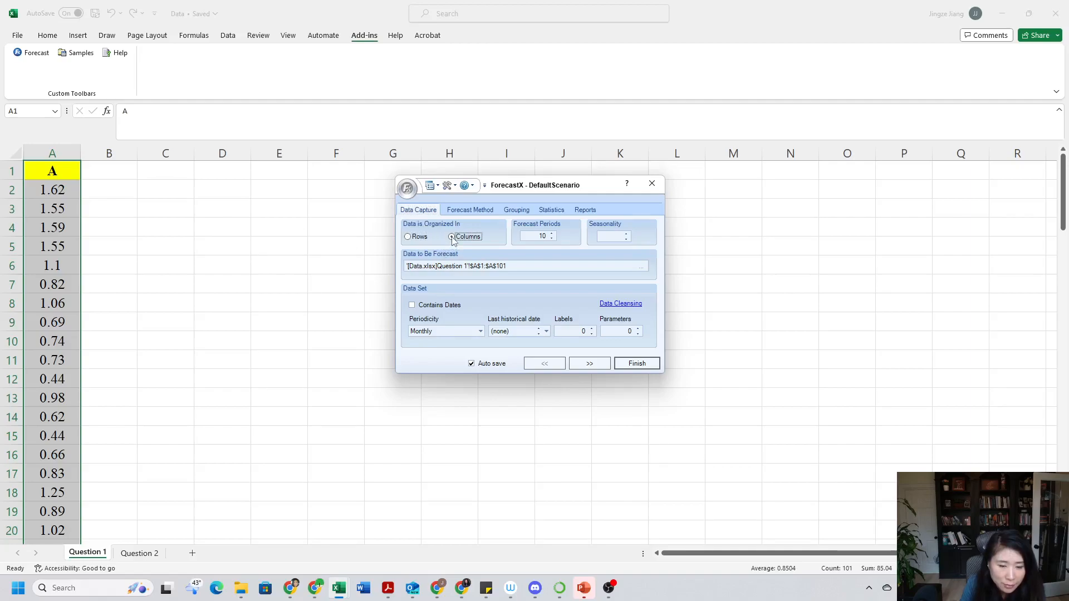
pyautogui.click(593, 329)
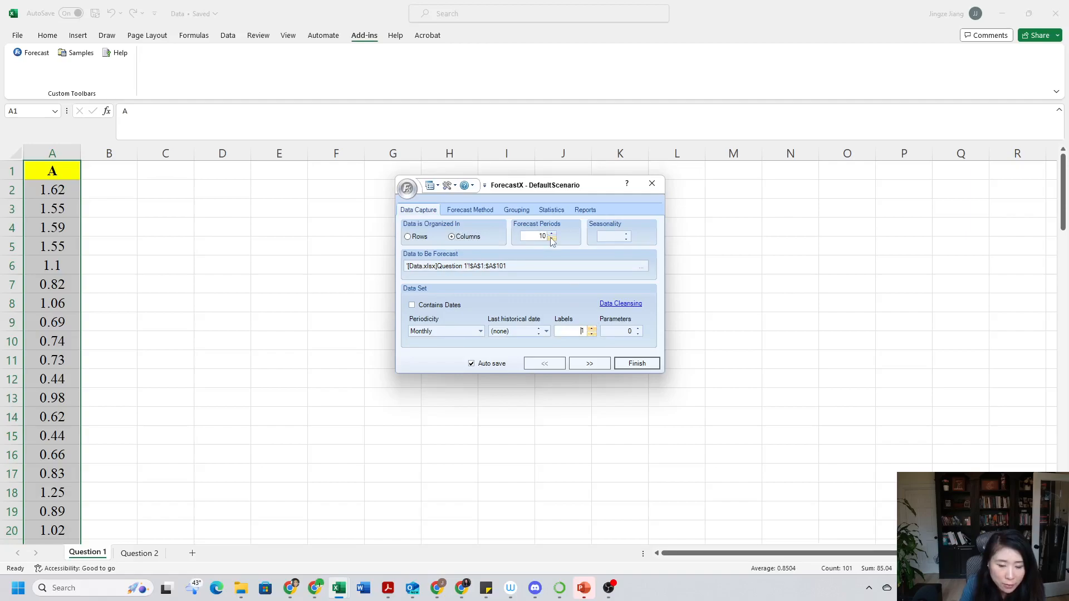
pyautogui.click(479, 331)
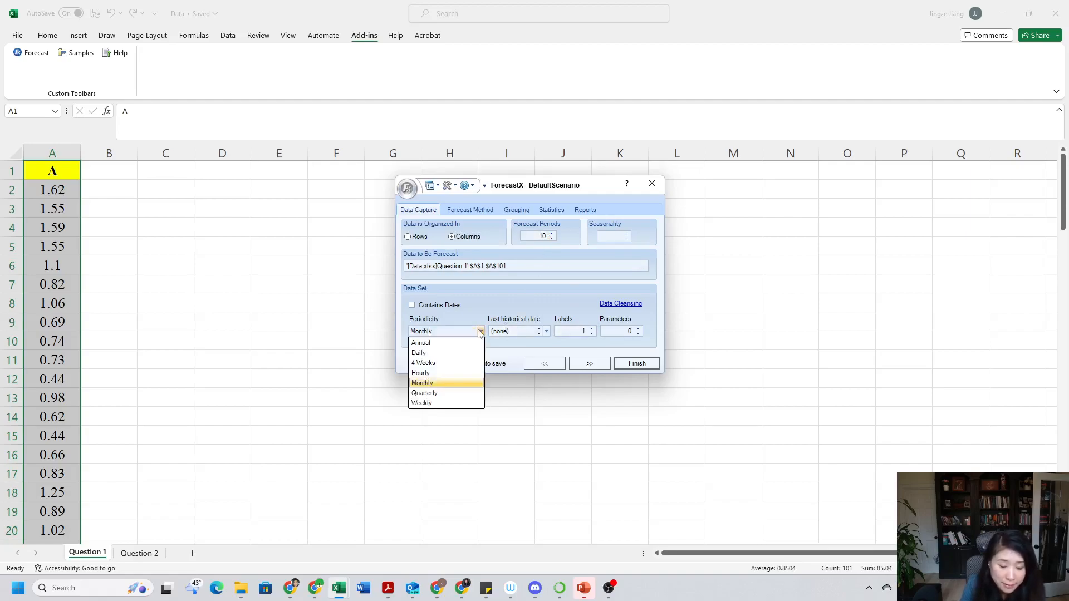
pyautogui.click(450, 393)
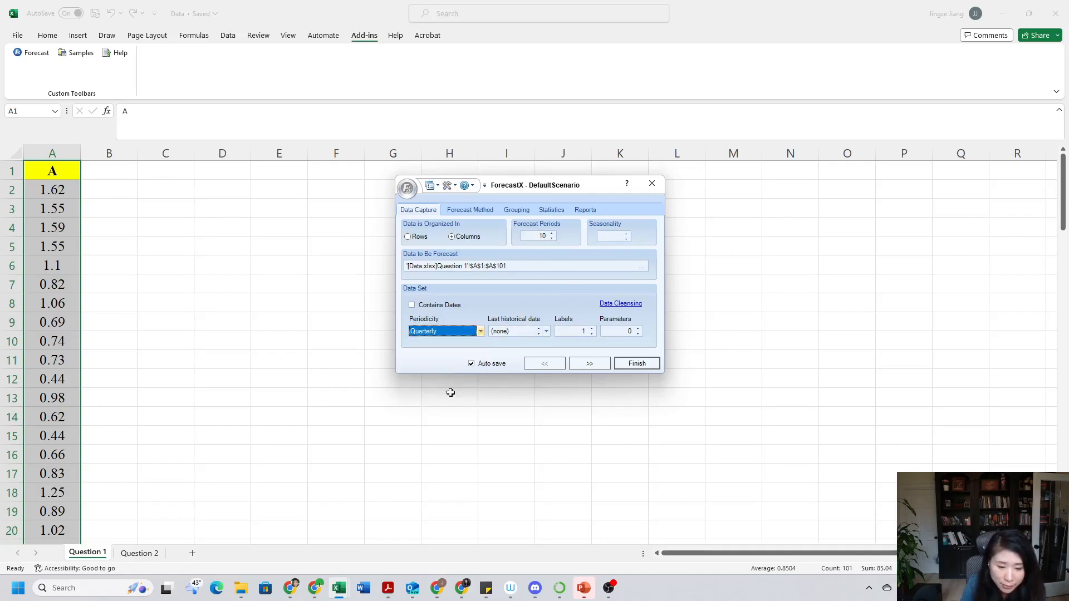
pyautogui.doubleClick(540, 236)
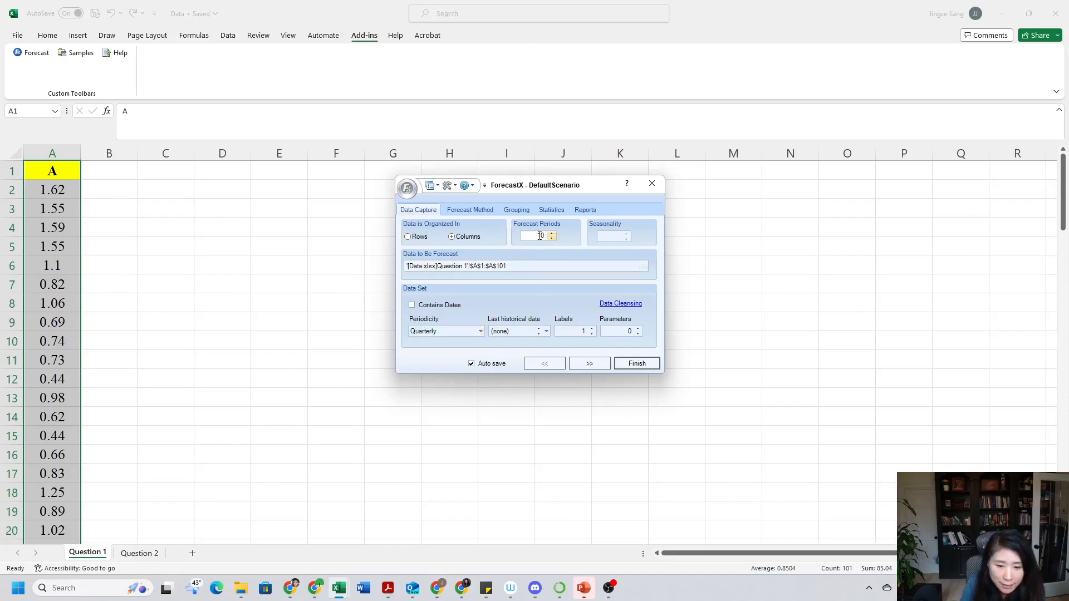
pyautogui.write('4')
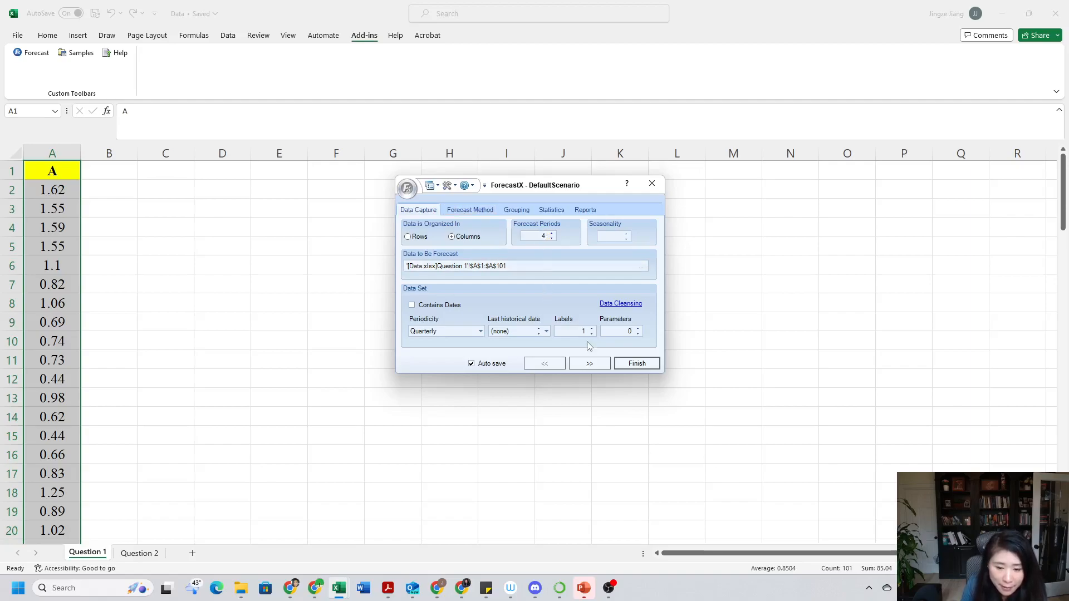
# - Choose Box Jenkins as the forecast technique, leaving the AR, I and MA parameters blank
pyautogui.click(464, 210)
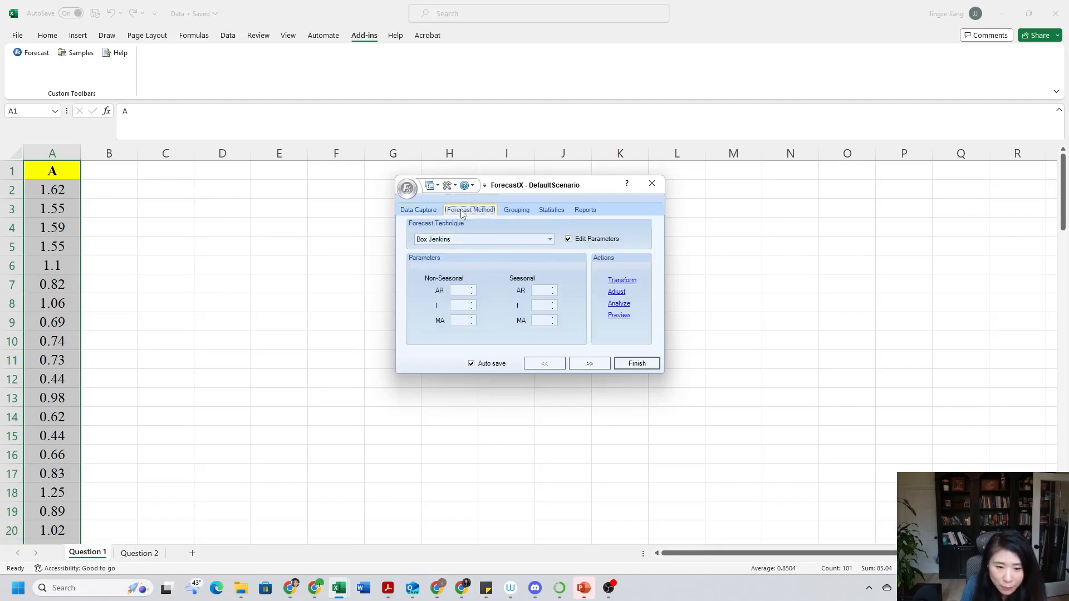
pyautogui.click(461, 241)
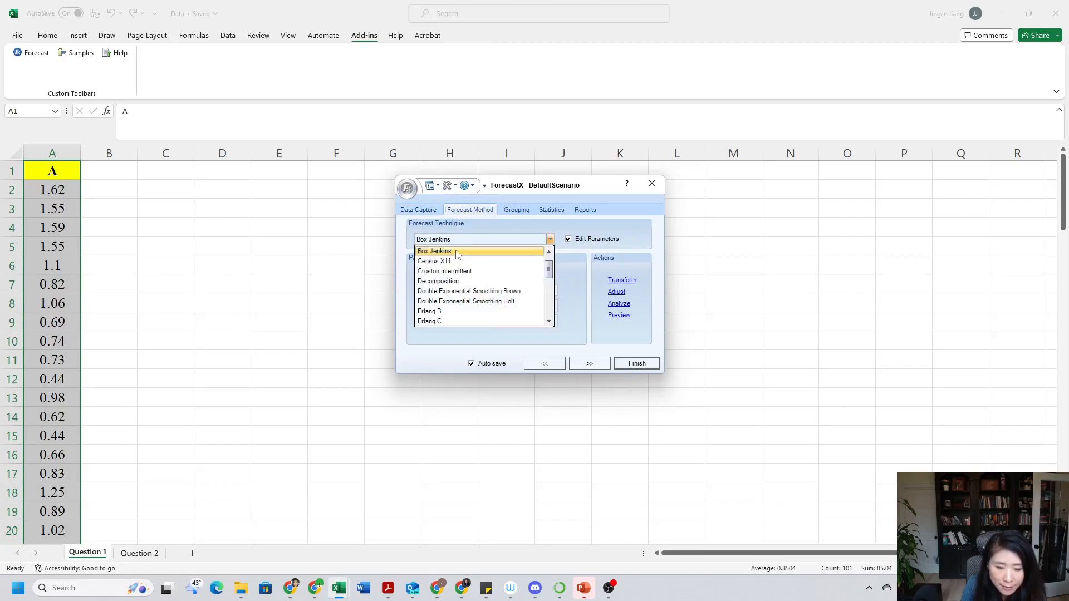
pyautogui.click(458, 252)
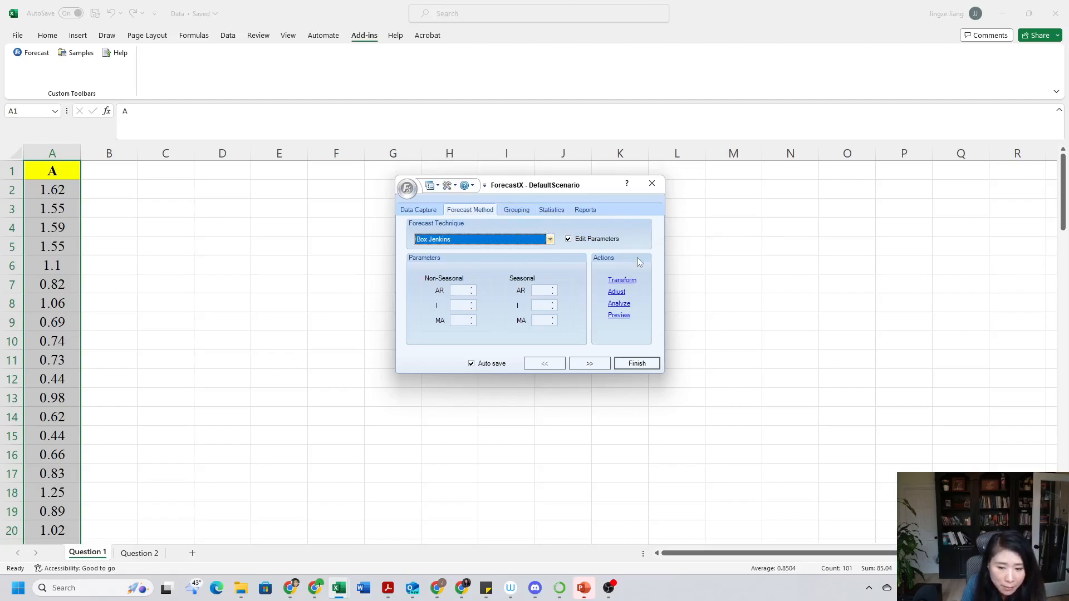
# - Add Root Mean Square to the advanced analysis statistics and run the forecast with the Audit report
pyautogui.click(550, 211)
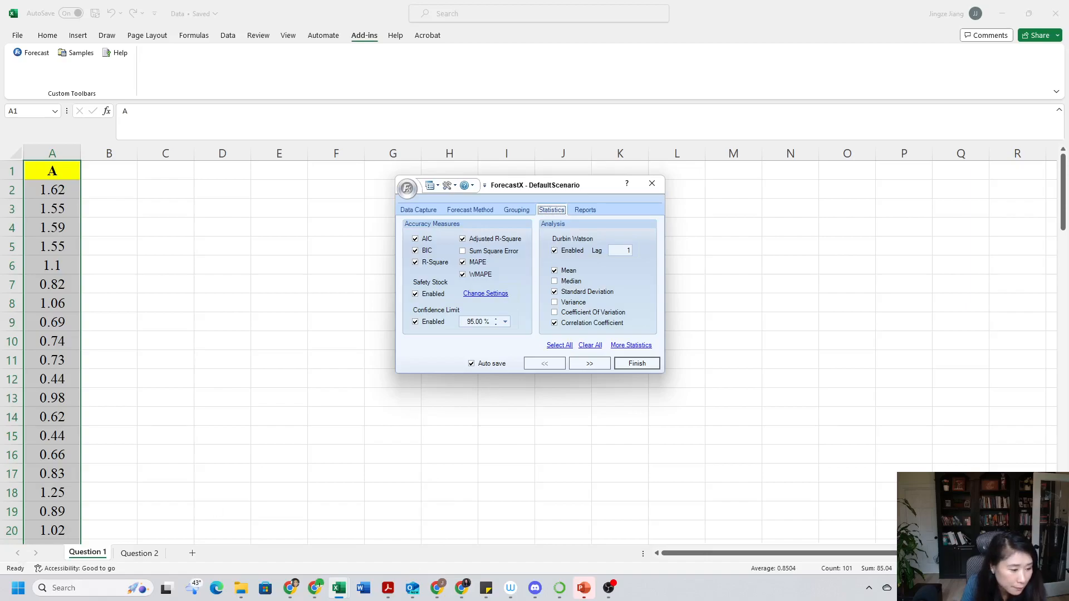
pyautogui.click(448, 366)
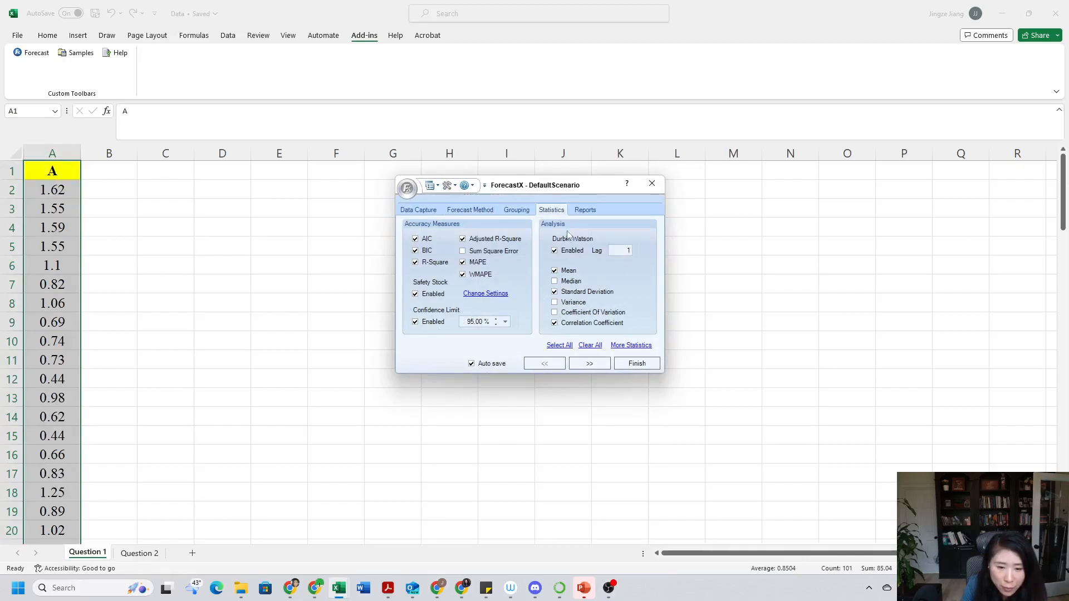
pyautogui.click(630, 346)
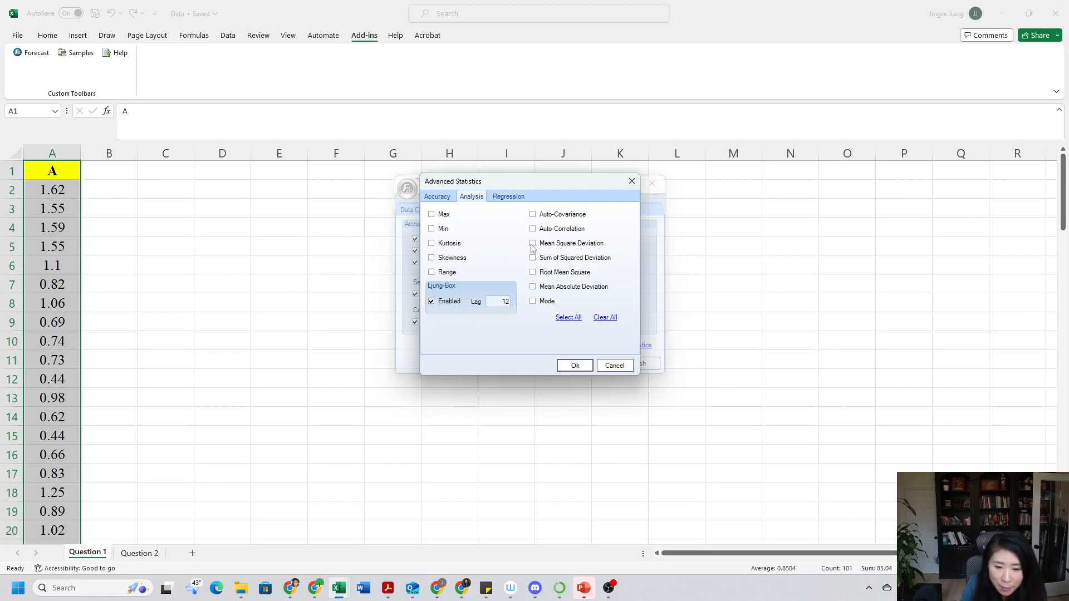
pyautogui.click(533, 273)
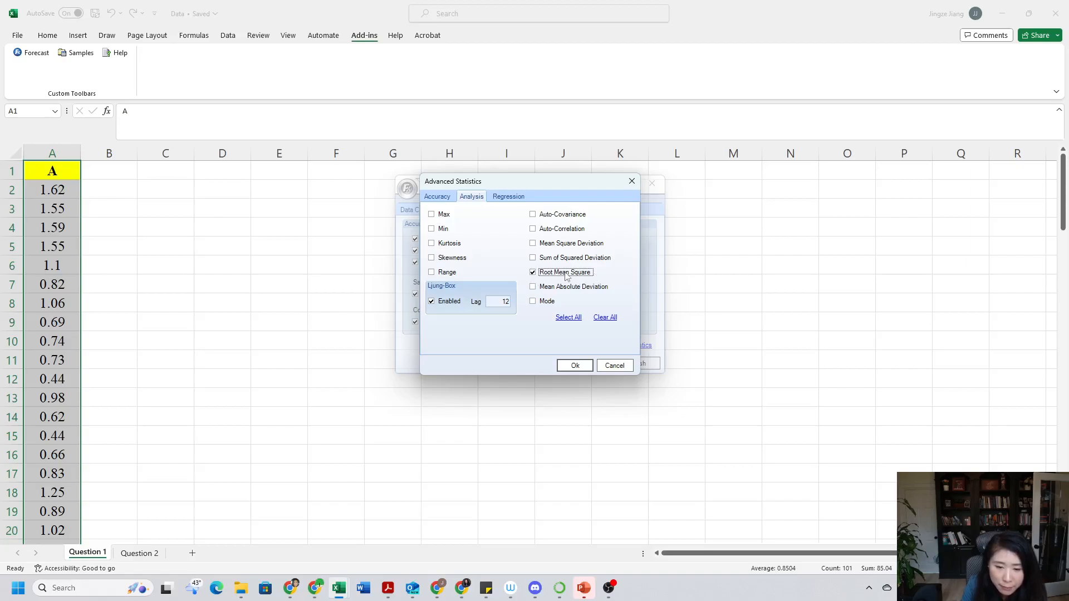
pyautogui.click(575, 366)
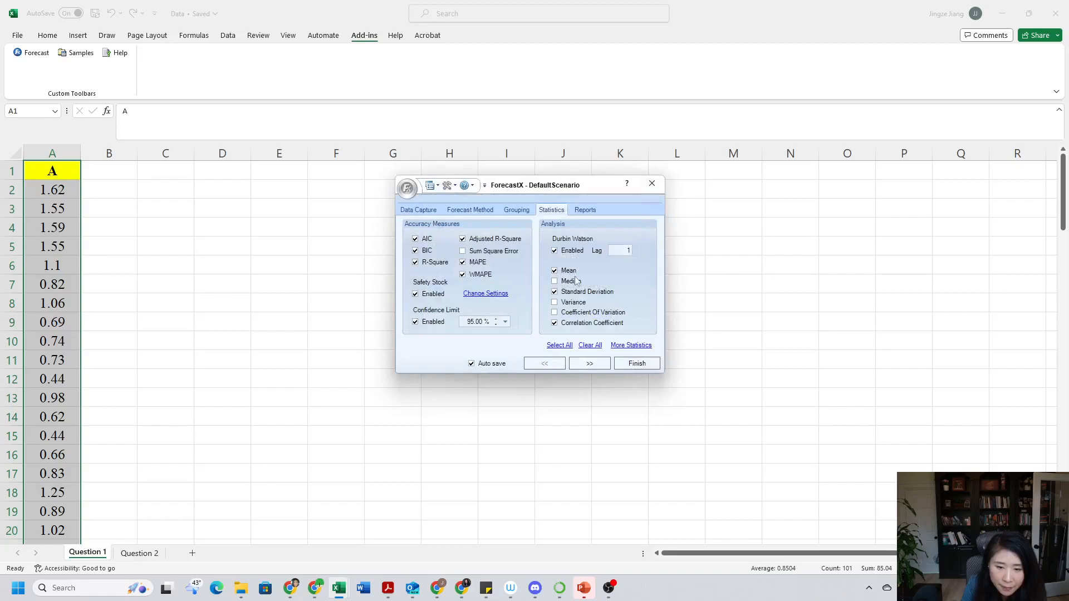
pyautogui.click(594, 212)
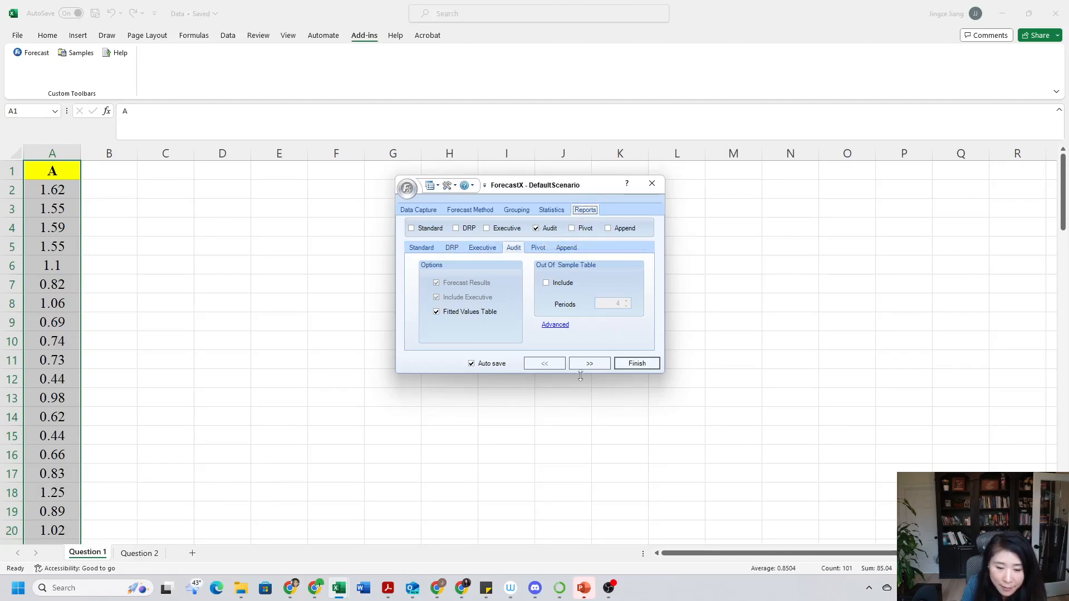
pyautogui.click(638, 365)
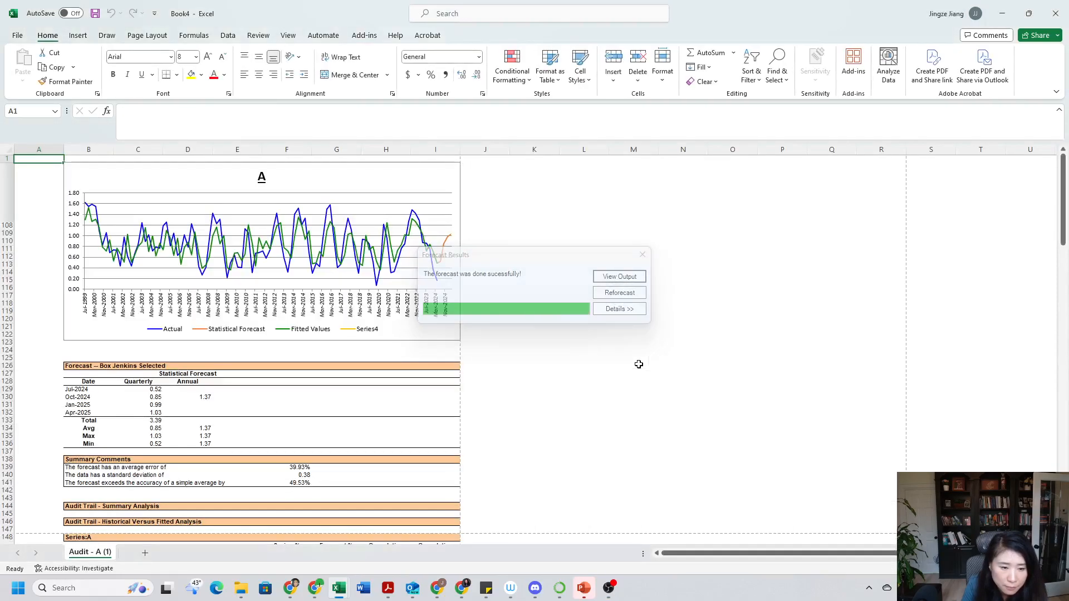
# - View the forecast output and find the selected ARIMA model under Method Statistics in the audit report
pyautogui.click(633, 277)
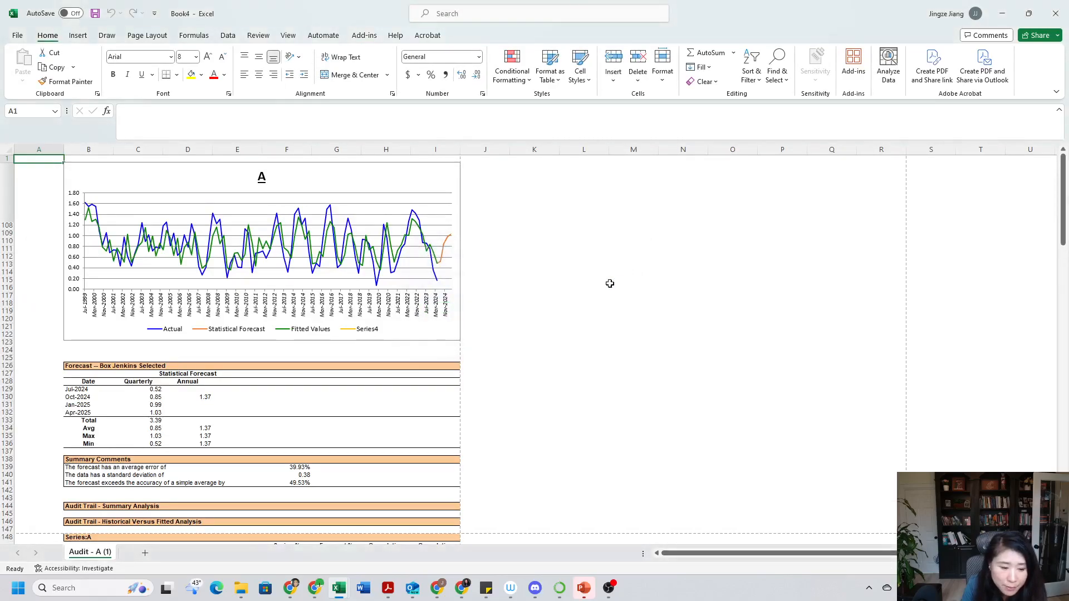
pyautogui.keyDown('ctrl'); pyautogui.scroll(3, 792, 391); pyautogui.keyUp('ctrl')
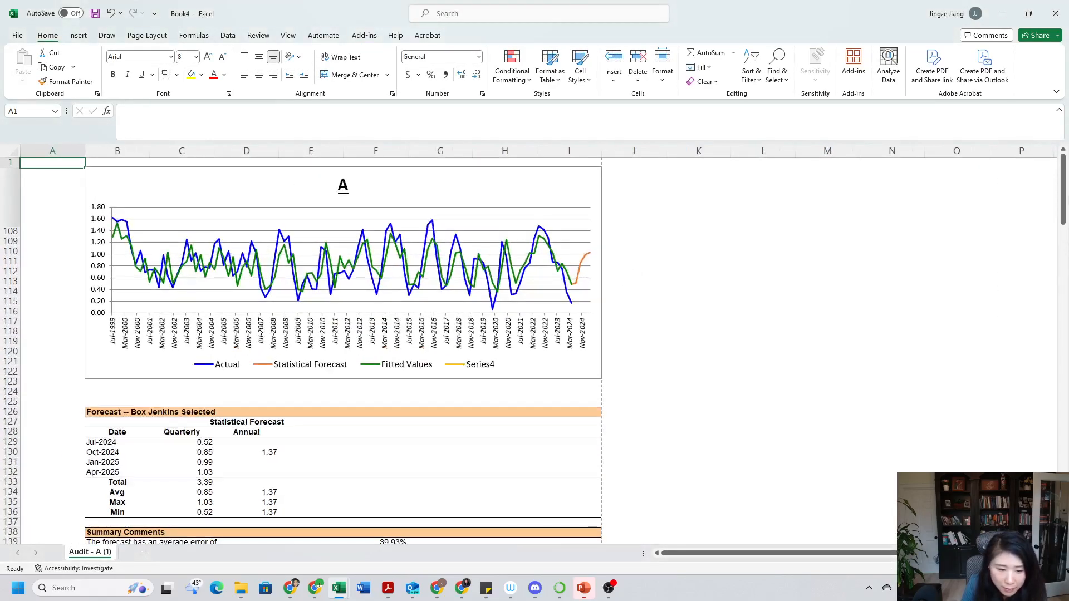
pyautogui.scroll(-12, 792, 392)
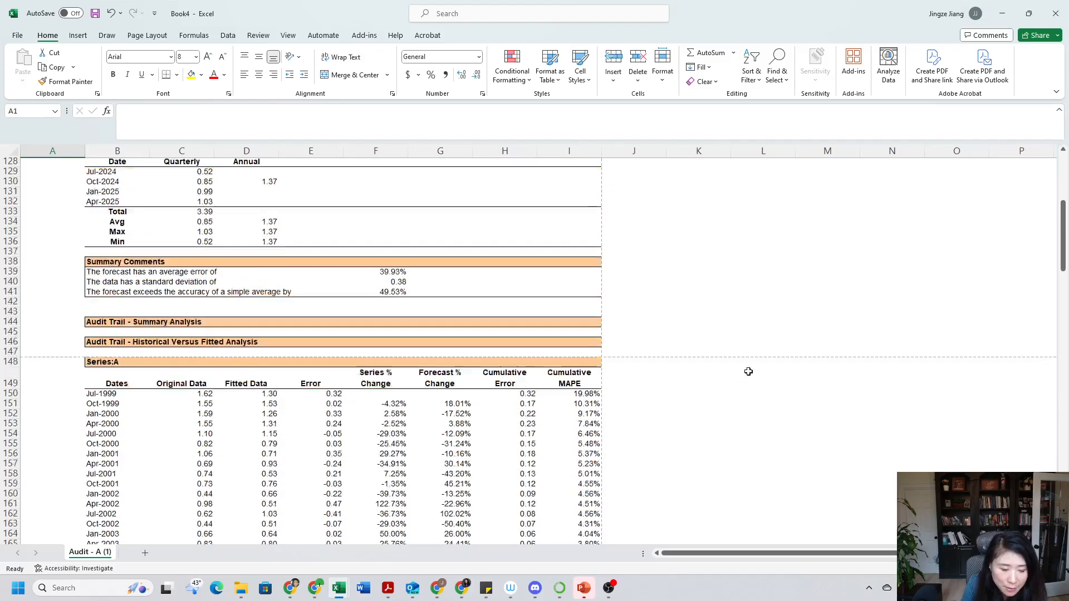
pyautogui.scroll(-17, 671, 356)
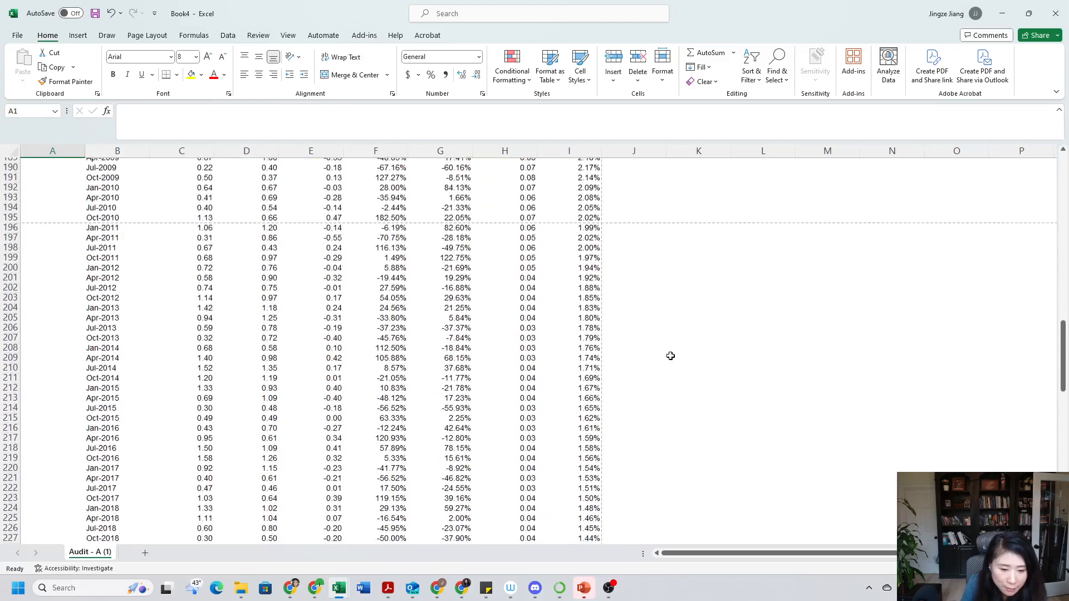
pyautogui.scroll(-19, 671, 356)
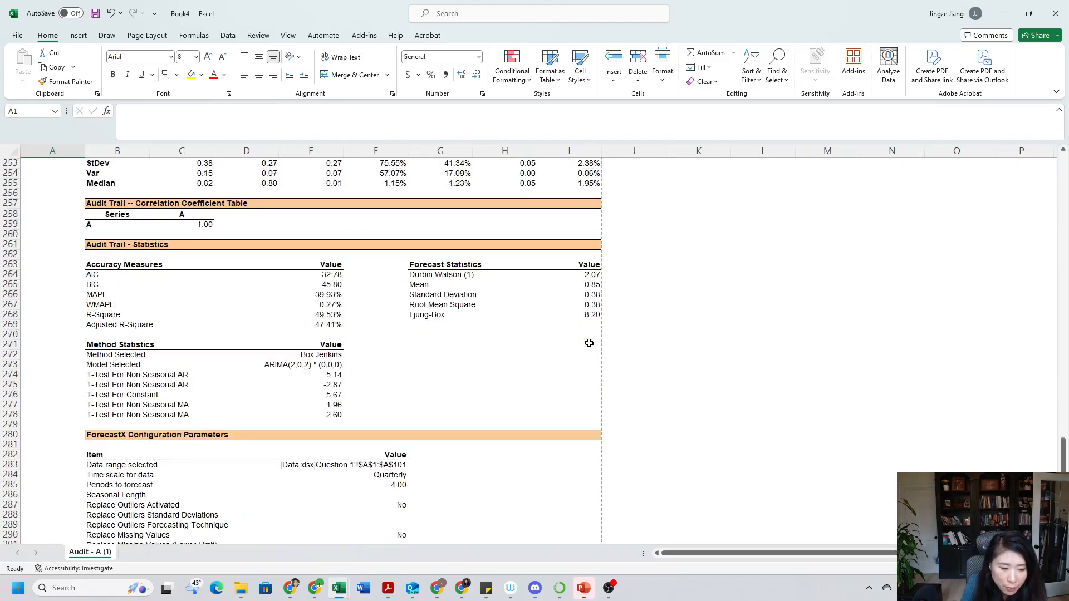
pyautogui.click(92, 365)
pyautogui.moveTo(92, 365); pyautogui.dragTo(313, 366)
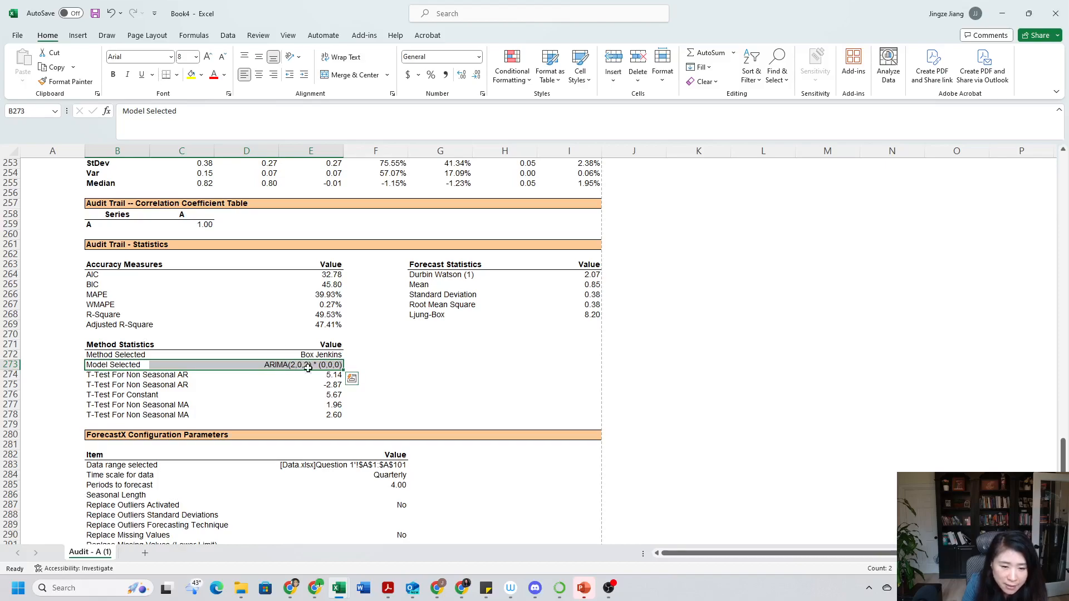
# - Compare the model with the ACF and PACF charts in Book2 and review the RMSE requirement of question 1c in the lab exercise PDF
pyautogui.moveTo(342, 596)
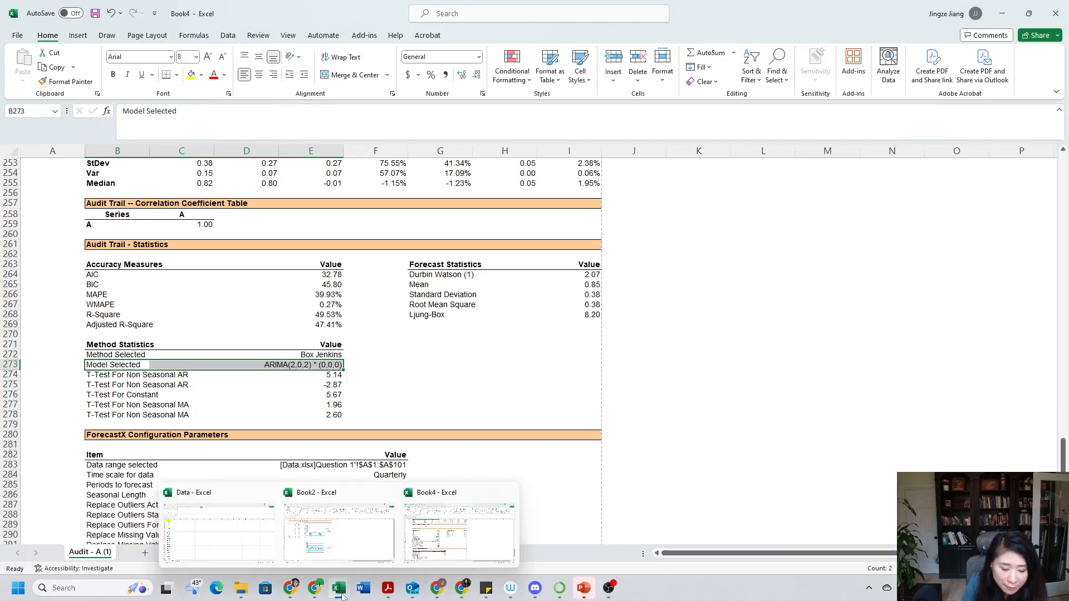
pyautogui.click(339, 535)
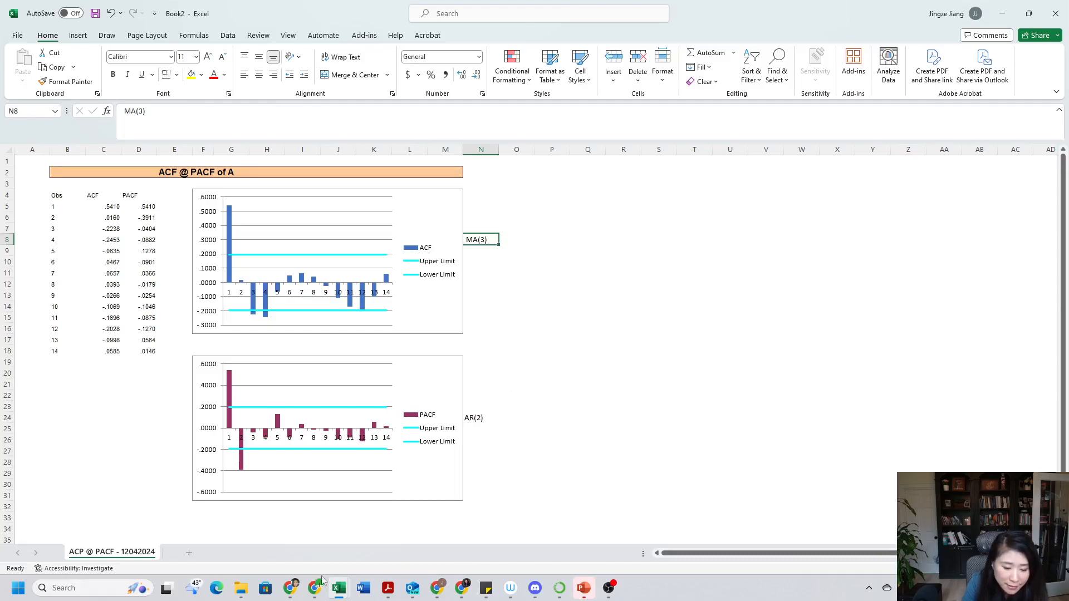
pyautogui.click(388, 588)
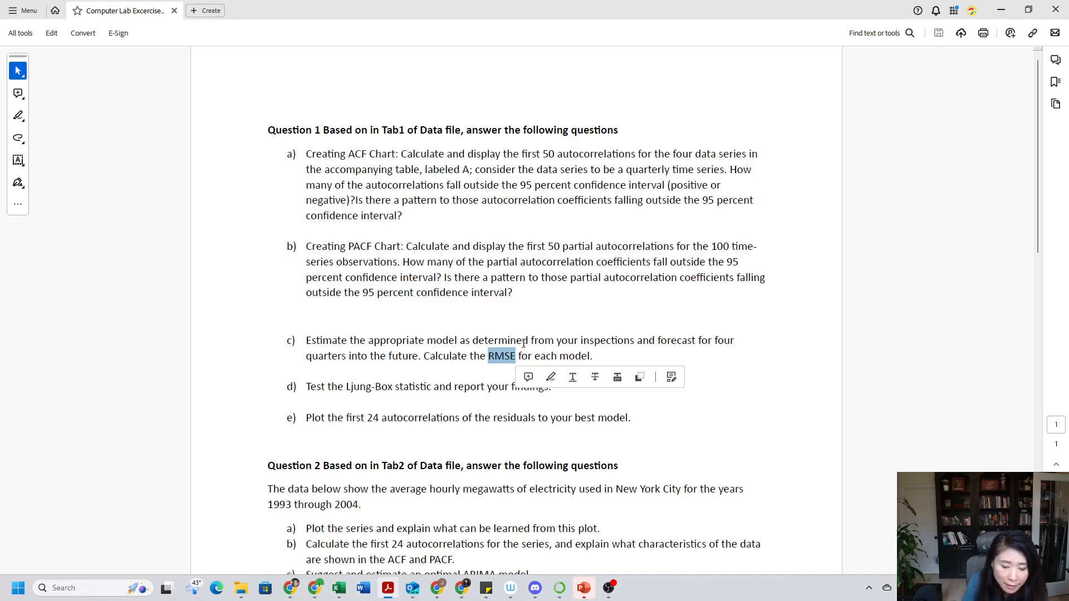
pyautogui.click(494, 356)
pyautogui.moveTo(489, 356)
pyautogui.mouseDown()
pyautogui.moveTo(533, 356)
pyautogui.moveTo(518, 357)
pyautogui.mouseUp()
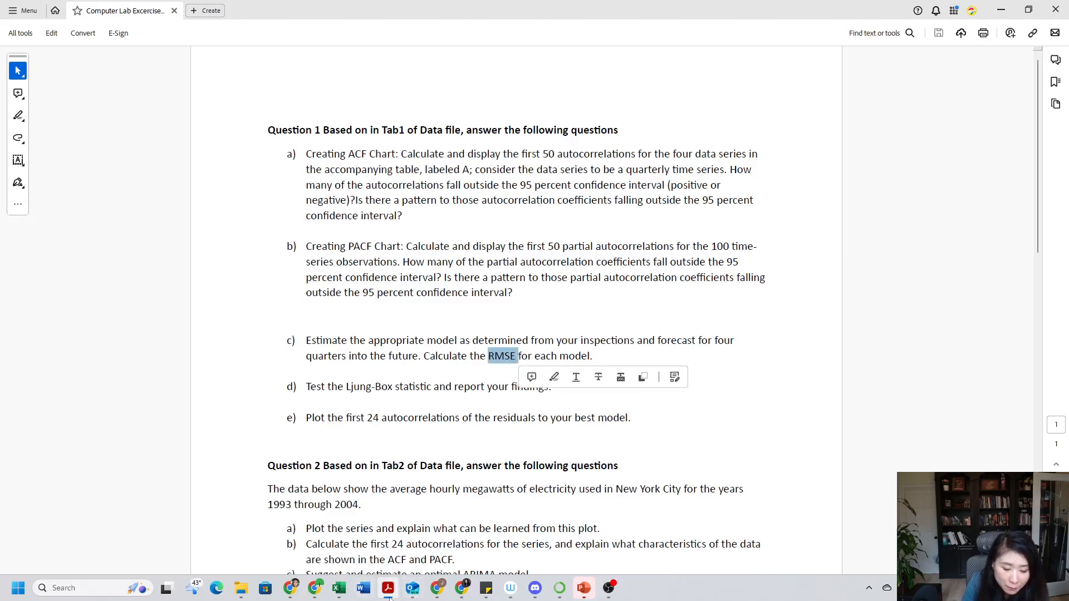
# - Return to the Book4 audit report and examine the Root Mean Square statistic together with the selected ARIMA model
pyautogui.moveTo(337, 595)
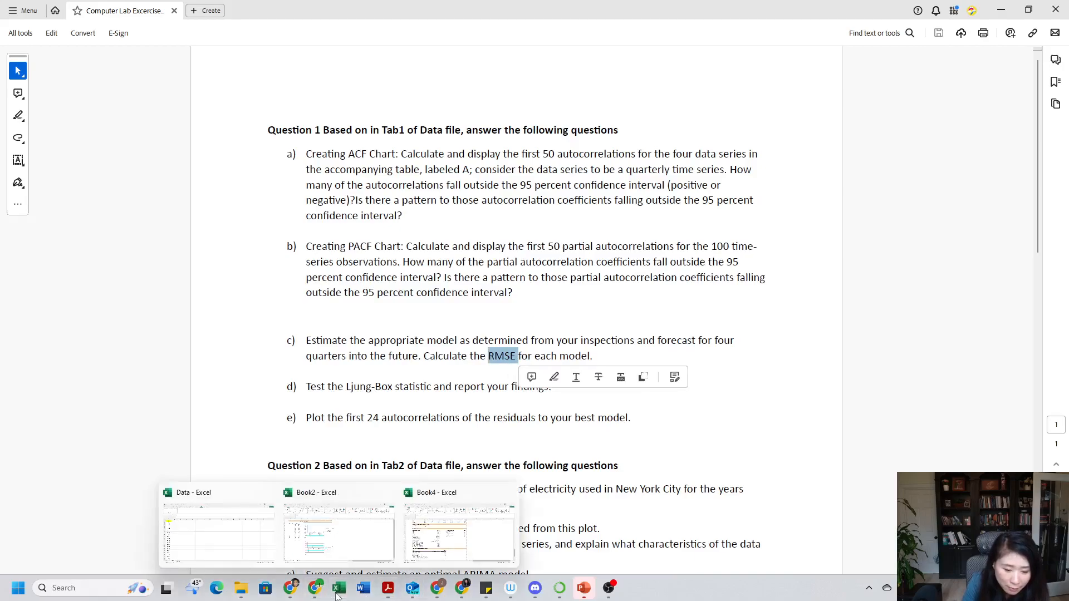
pyautogui.click(434, 552)
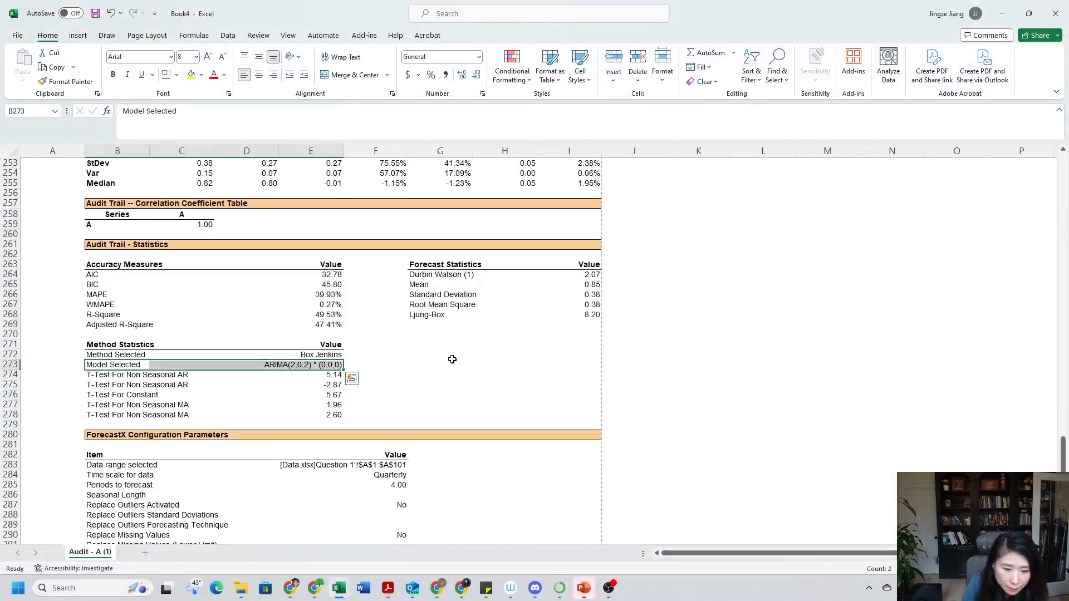
pyautogui.click(417, 303)
pyautogui.moveTo(430, 302); pyautogui.dragTo(589, 308)
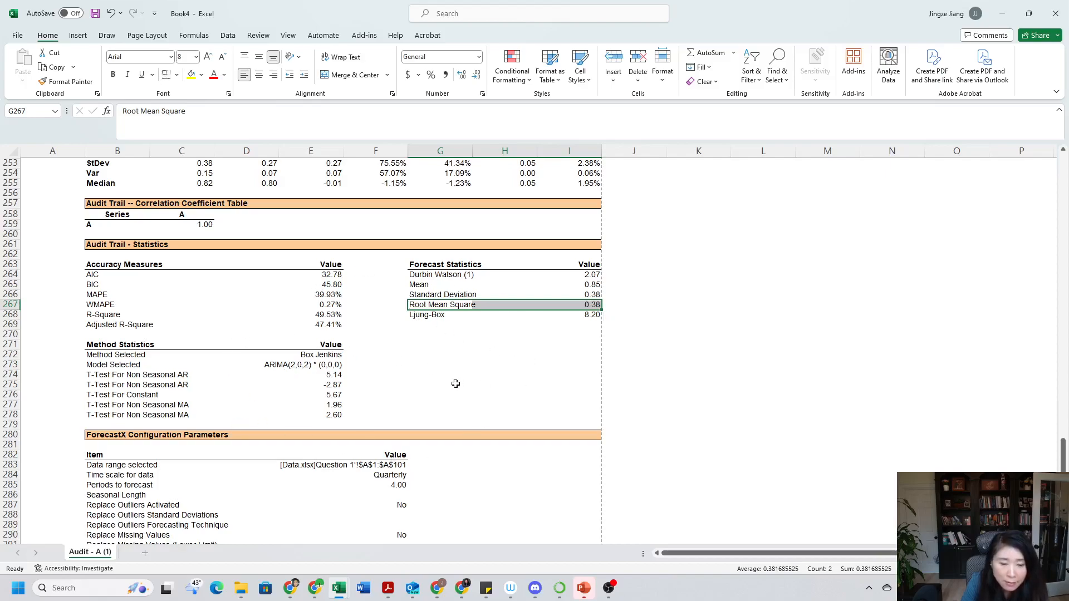
pyautogui.moveTo(256, 368); pyautogui.dragTo(304, 364)
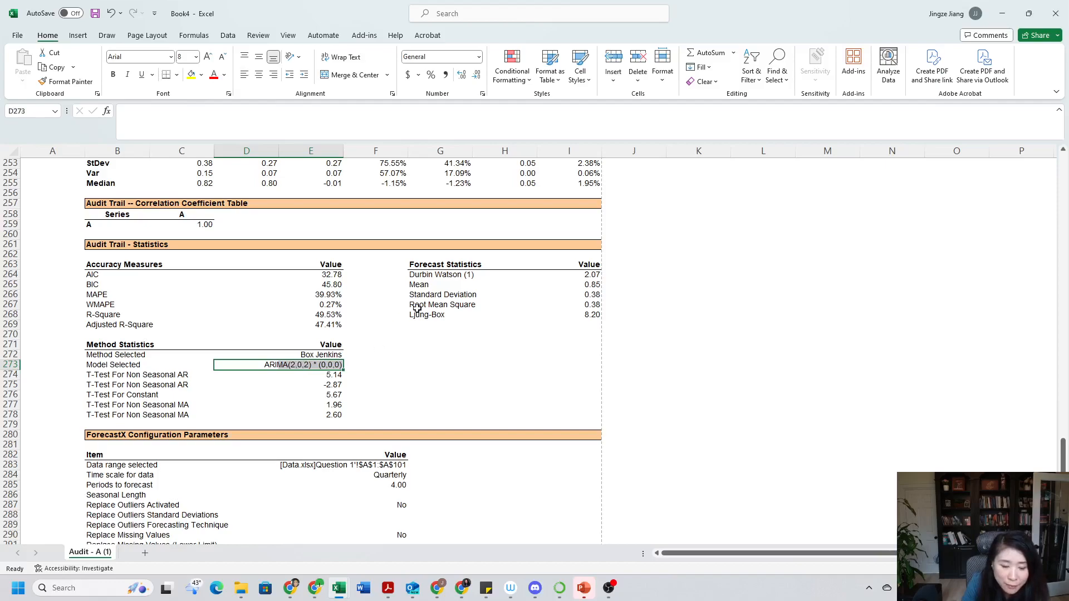
pyautogui.moveTo(420, 304); pyautogui.dragTo(586, 308)
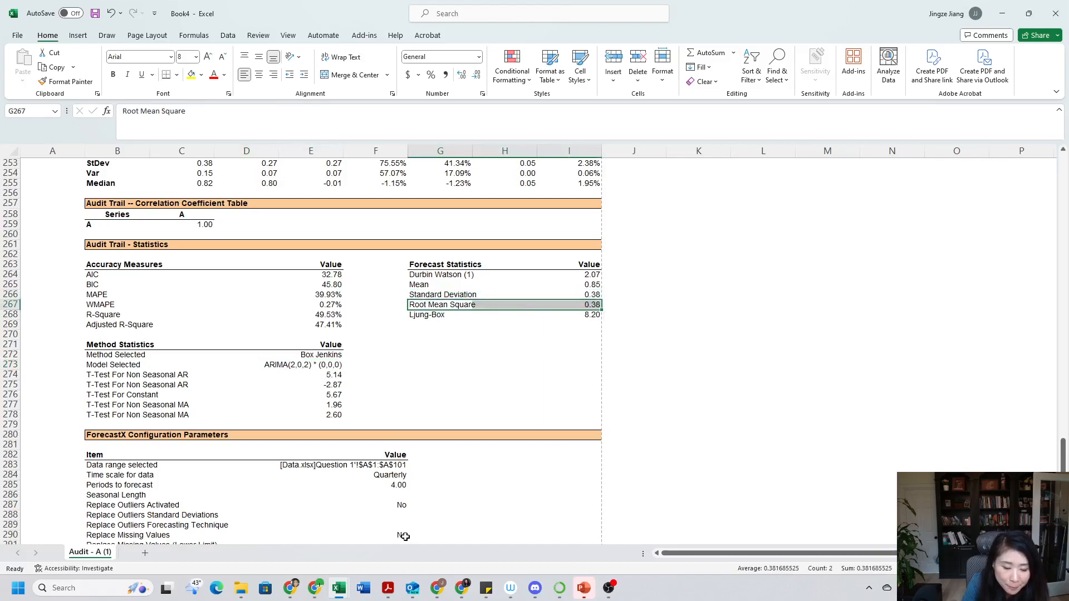